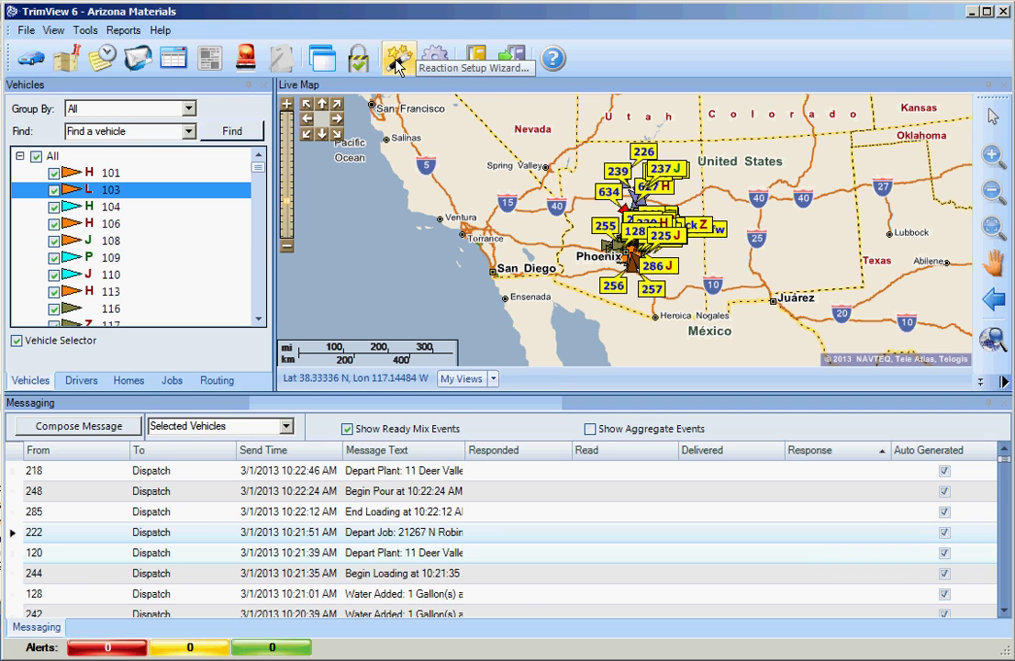
- Launch the Reaction Setup Wizard from the Tools menu and start a new reaction
left_click(87, 31)
left_click(101, 49)
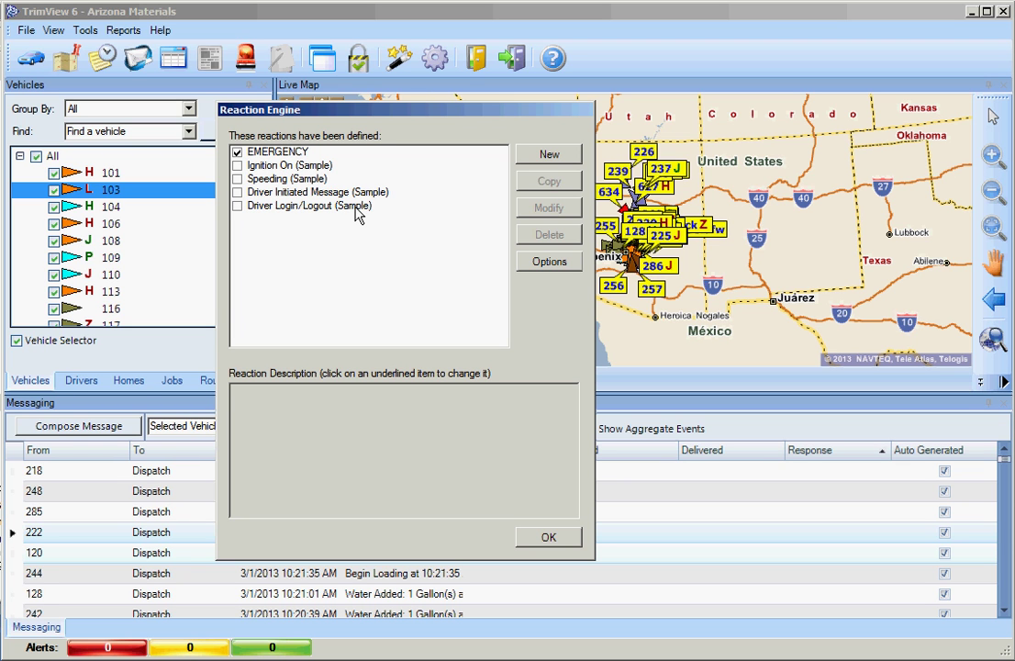
left_click(548, 155)
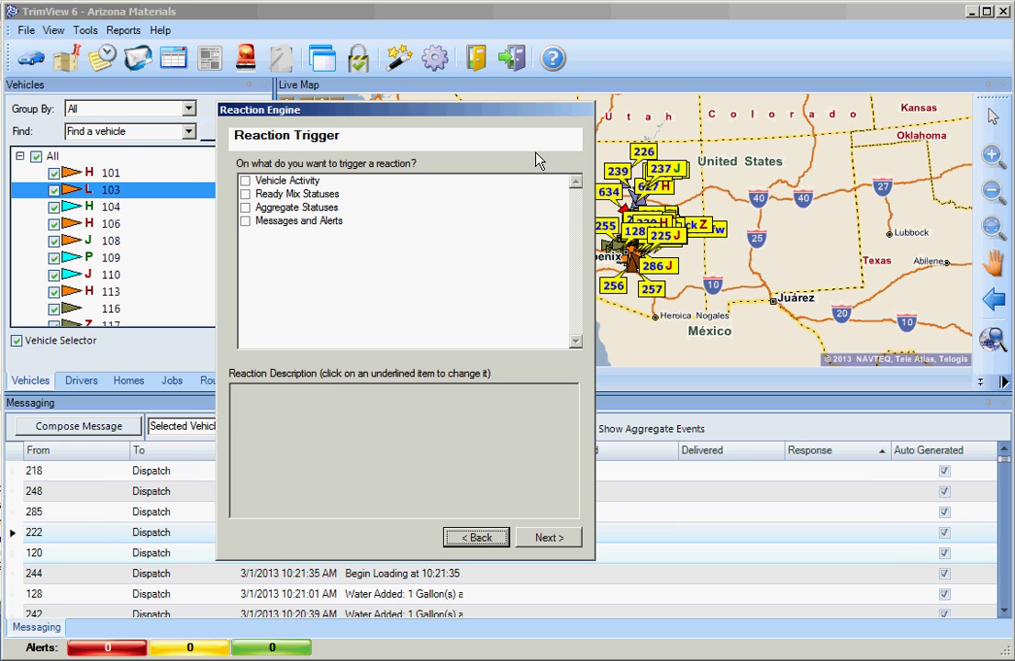
- Tick Vehicle Activity as the trigger and browse its event list without choosing any events
left_click(245, 182)
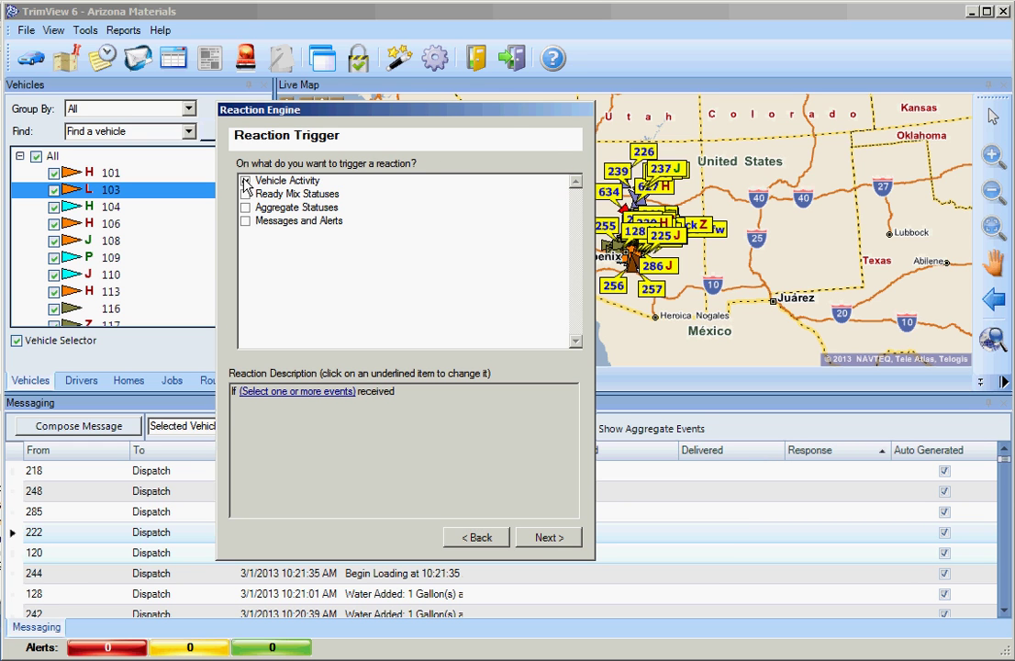
left_click(287, 392)
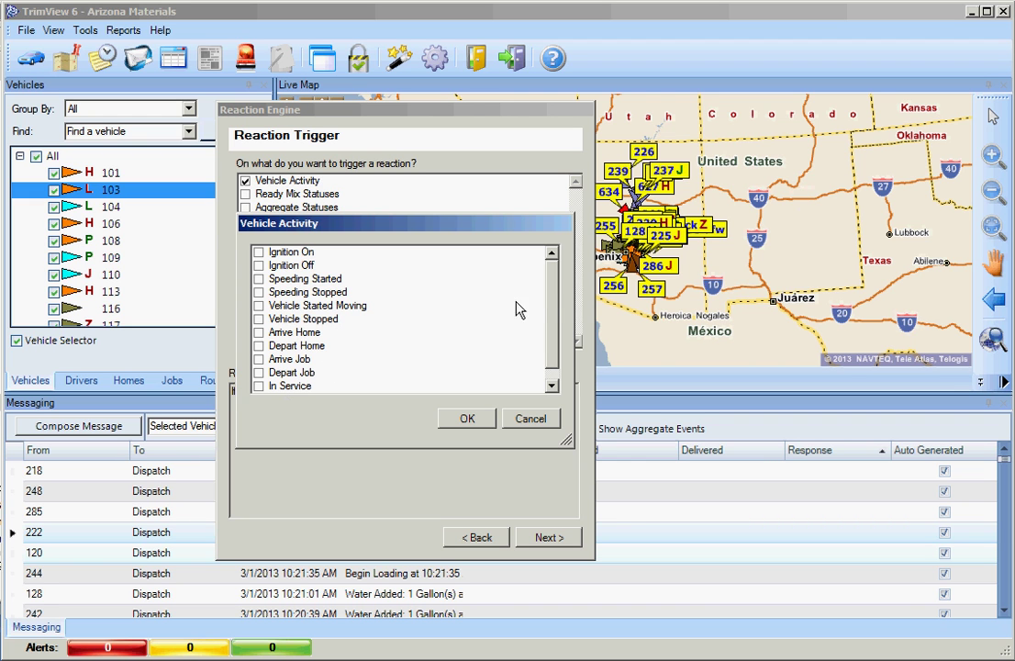
left_click(552, 386)
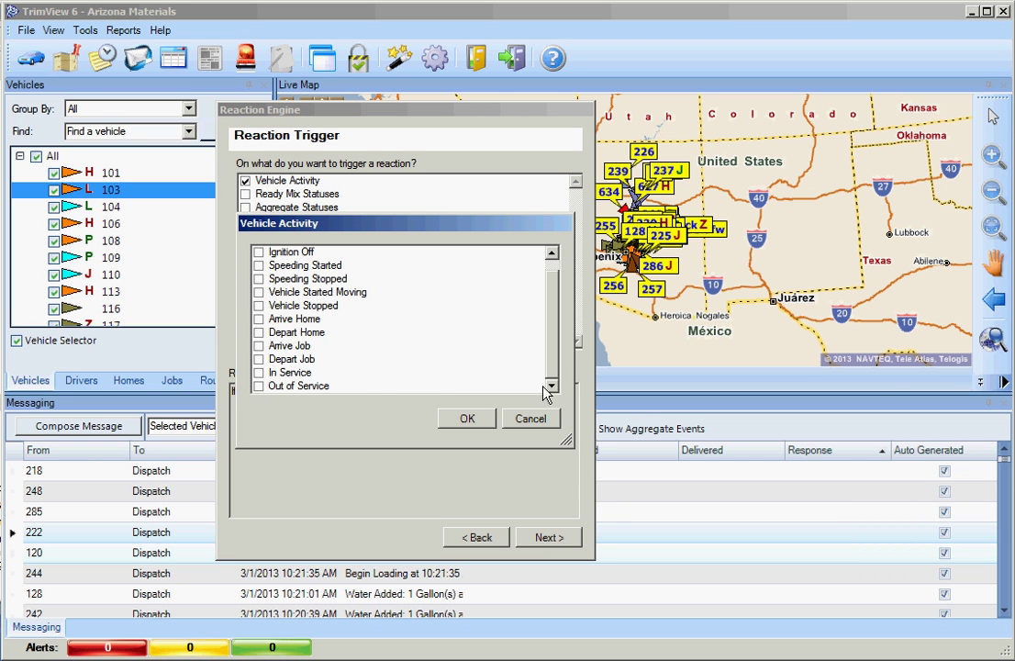
scroll(552, 367, "up", 1)
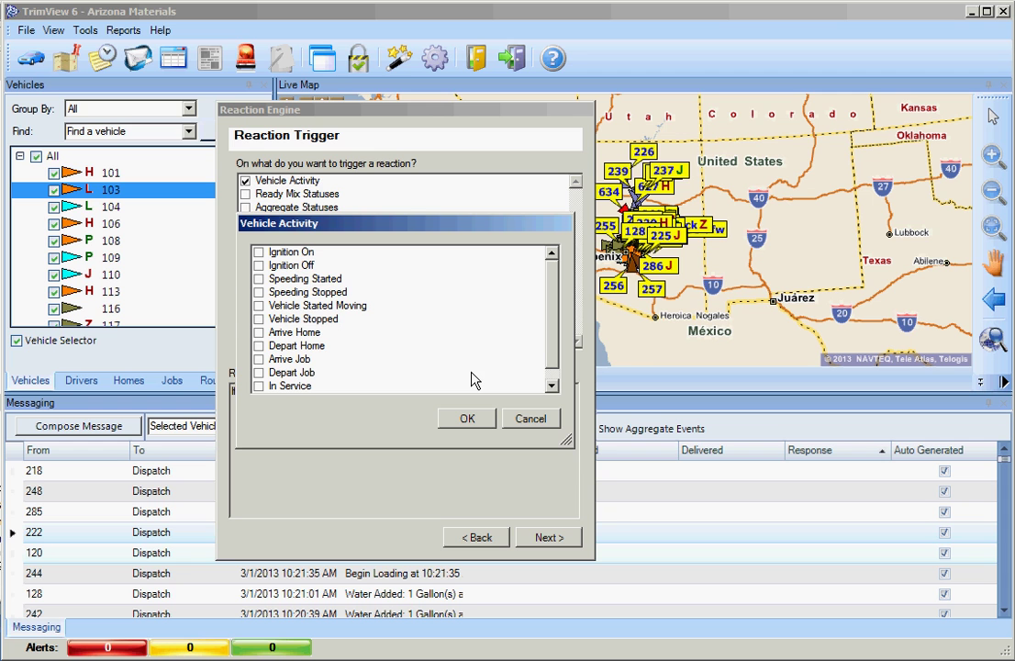
left_click(523, 420)
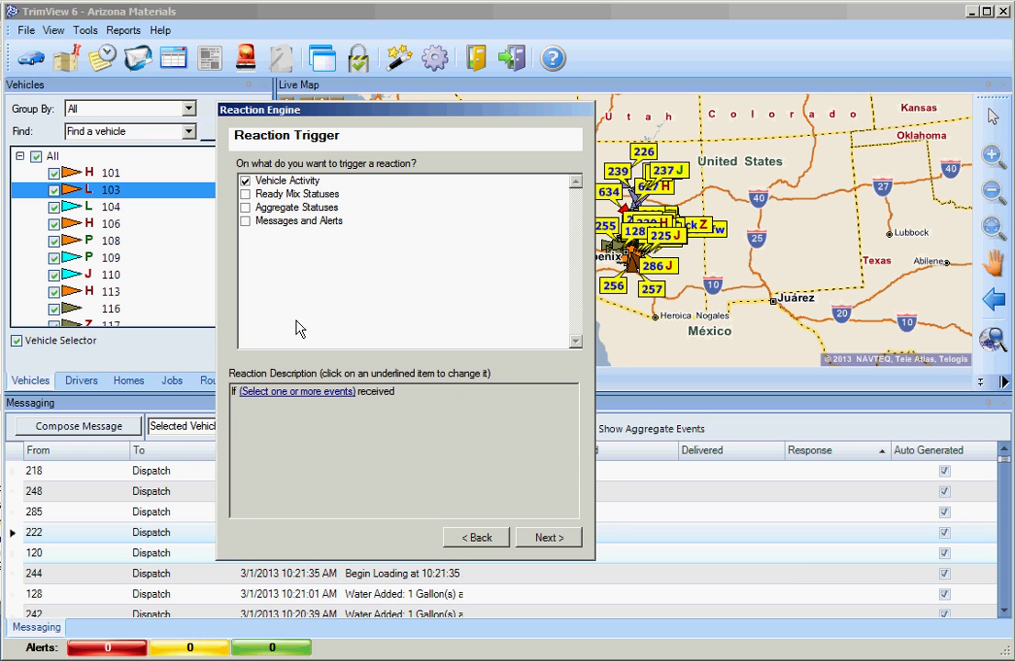
- Switch the trigger to Ready Mix Statuses, preview its events without choosing any, then untick it
left_click(245, 193)
left_click(245, 181)
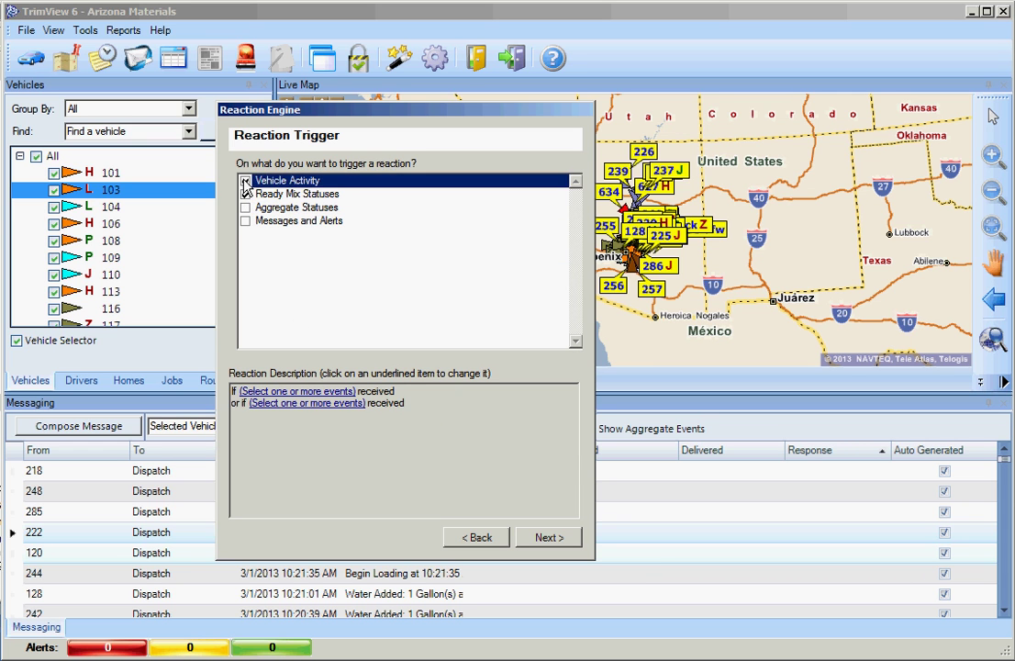
left_click(317, 393)
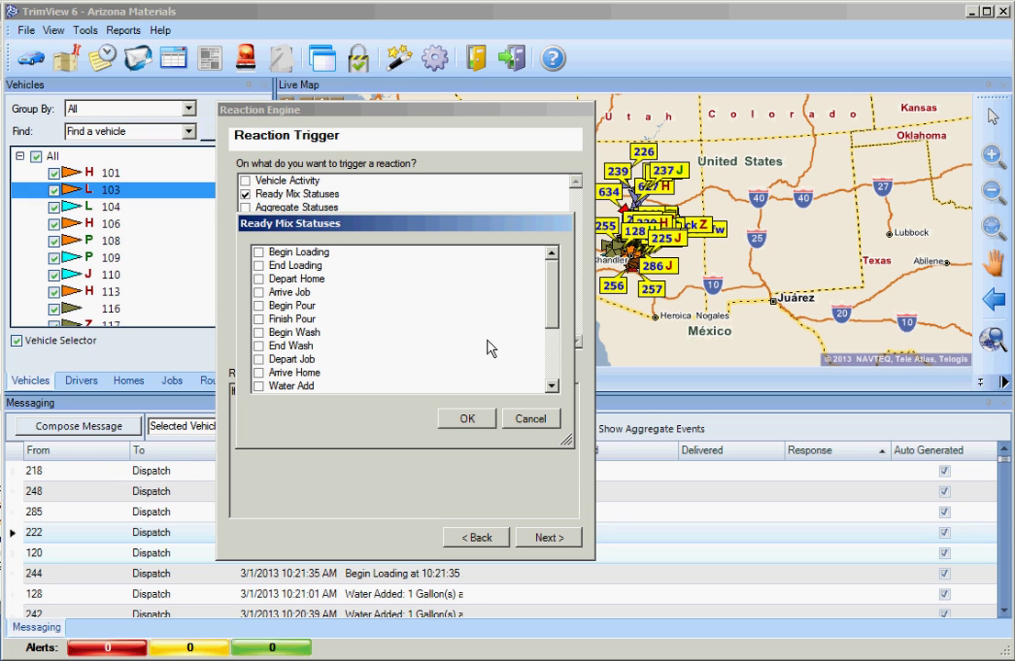
left_click(529, 419)
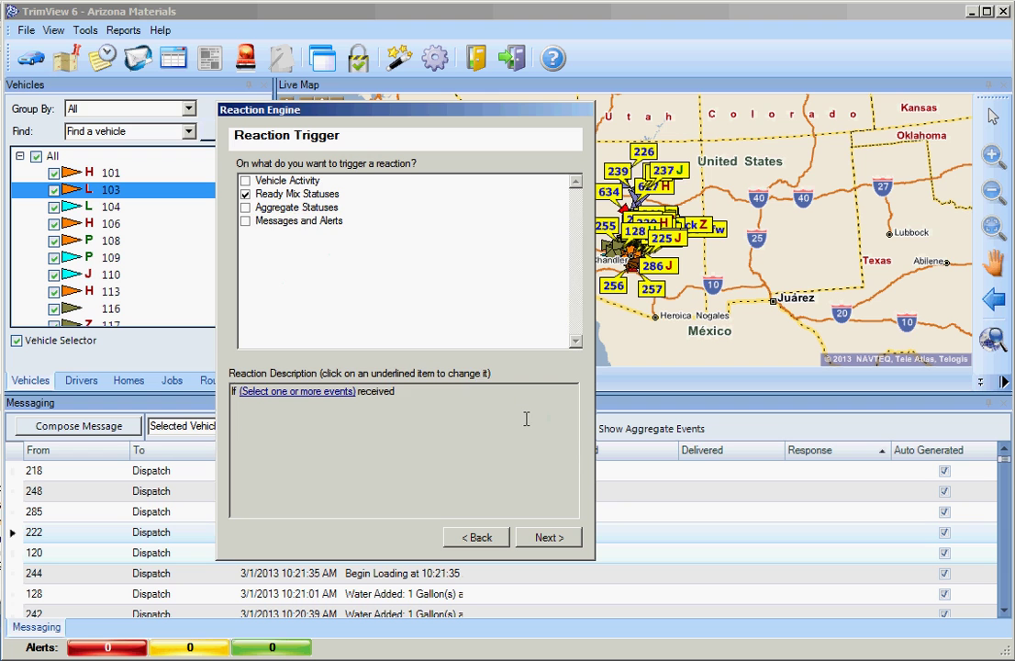
left_click(245, 194)
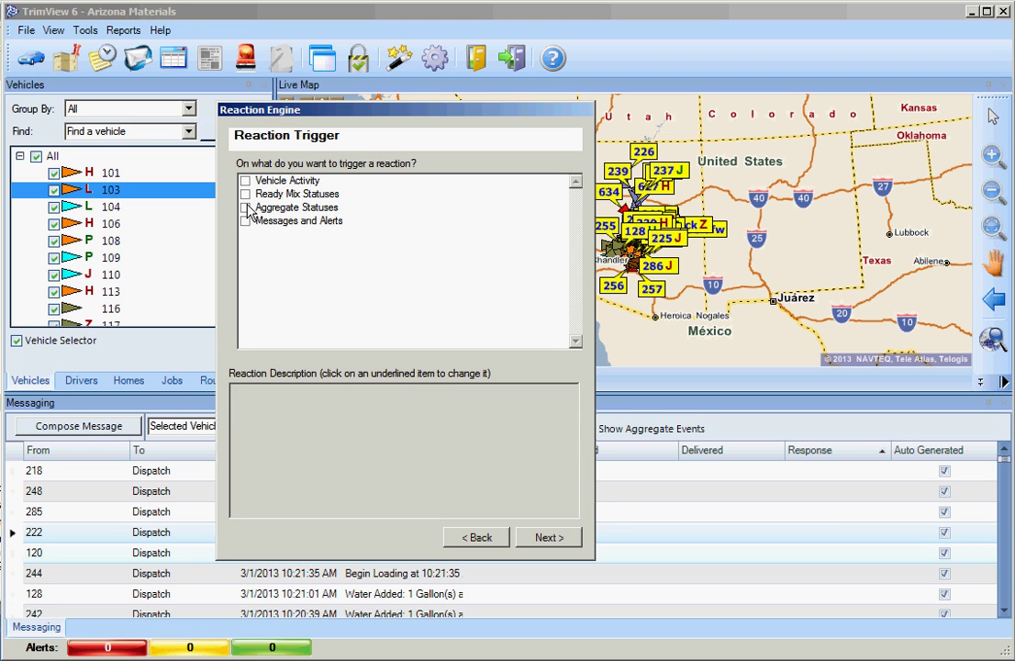
left_click(245, 207)
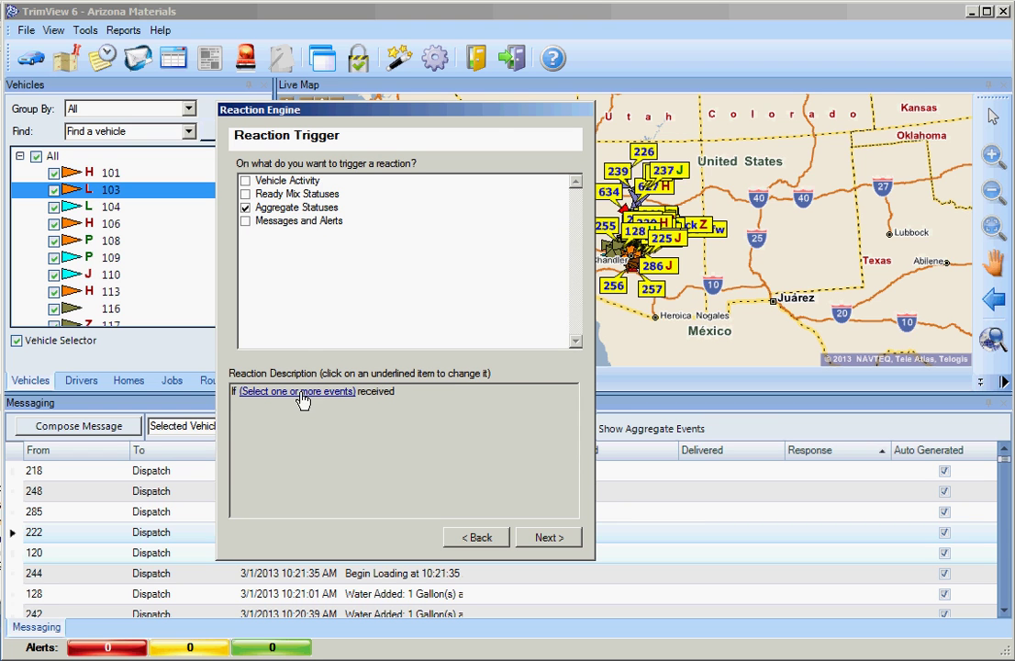
left_click(300, 393)
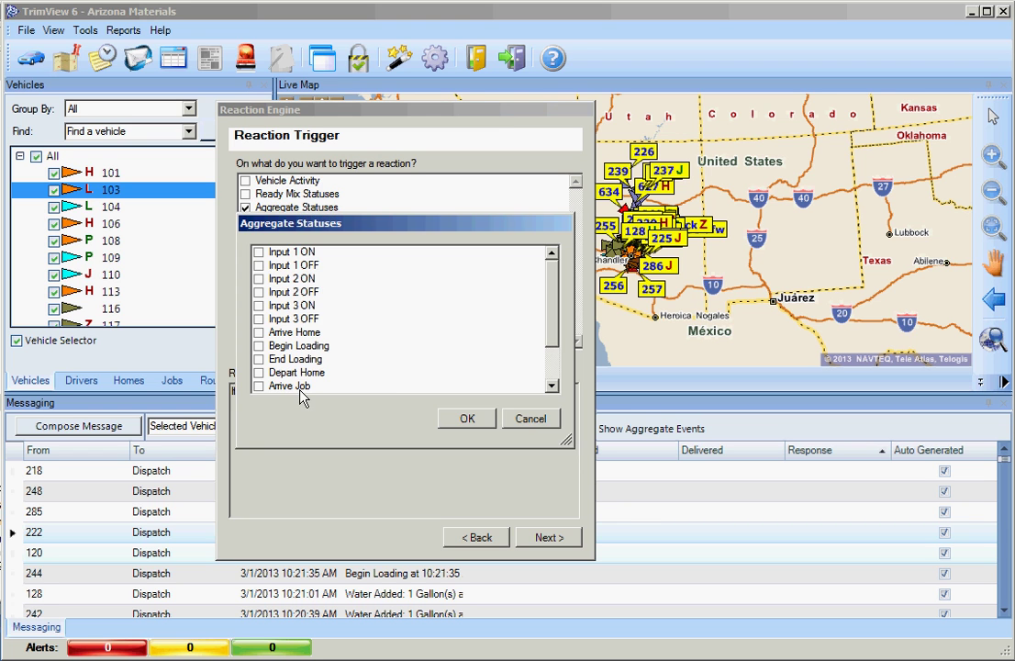
left_click(519, 421)
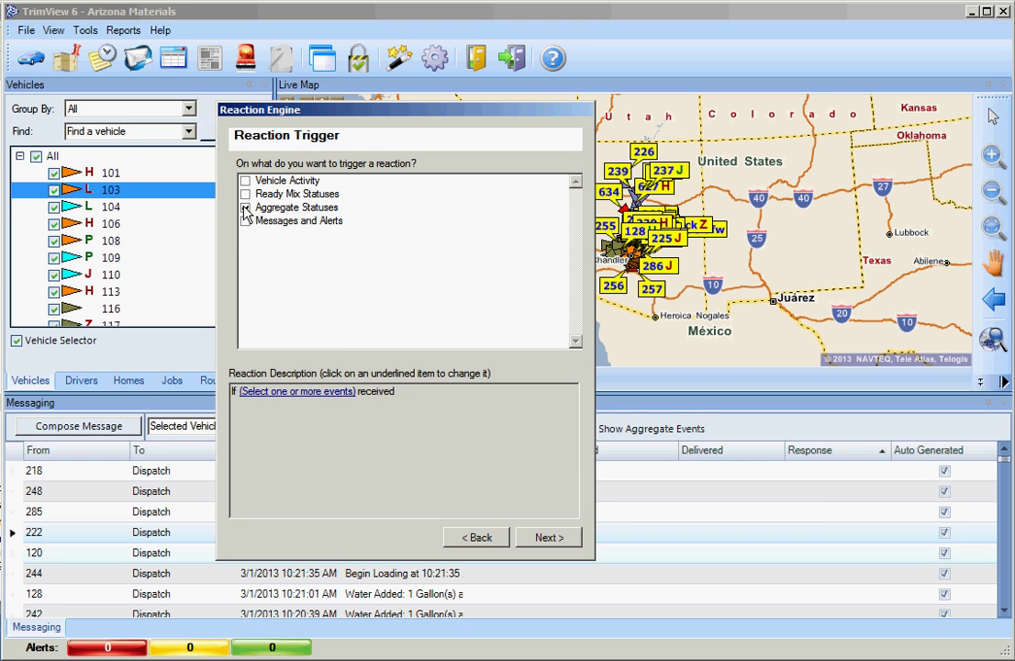
left_click(245, 222)
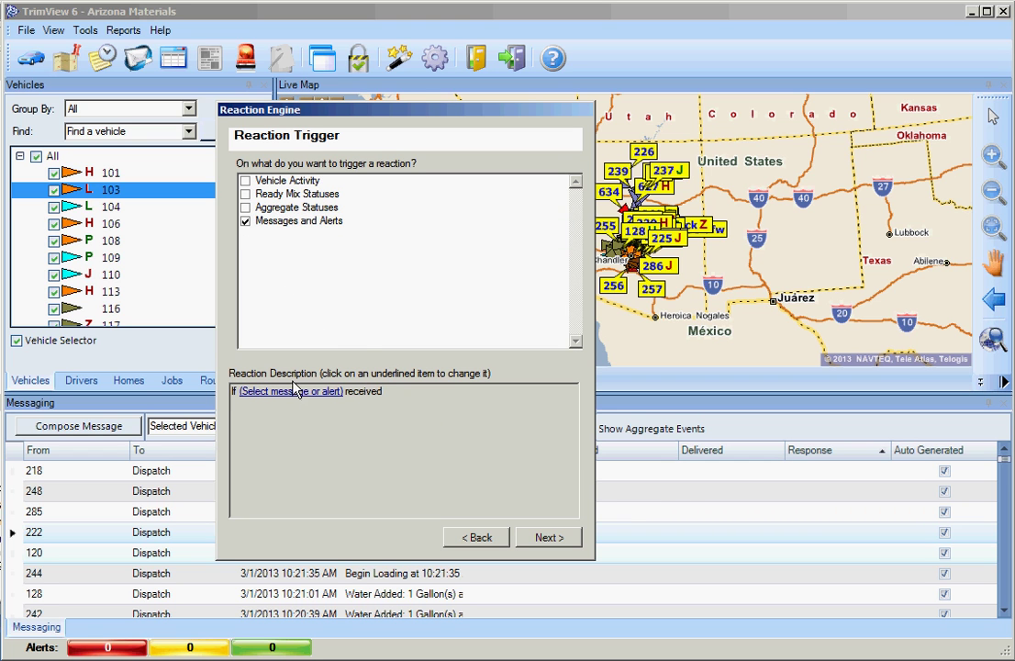
left_click(290, 392)
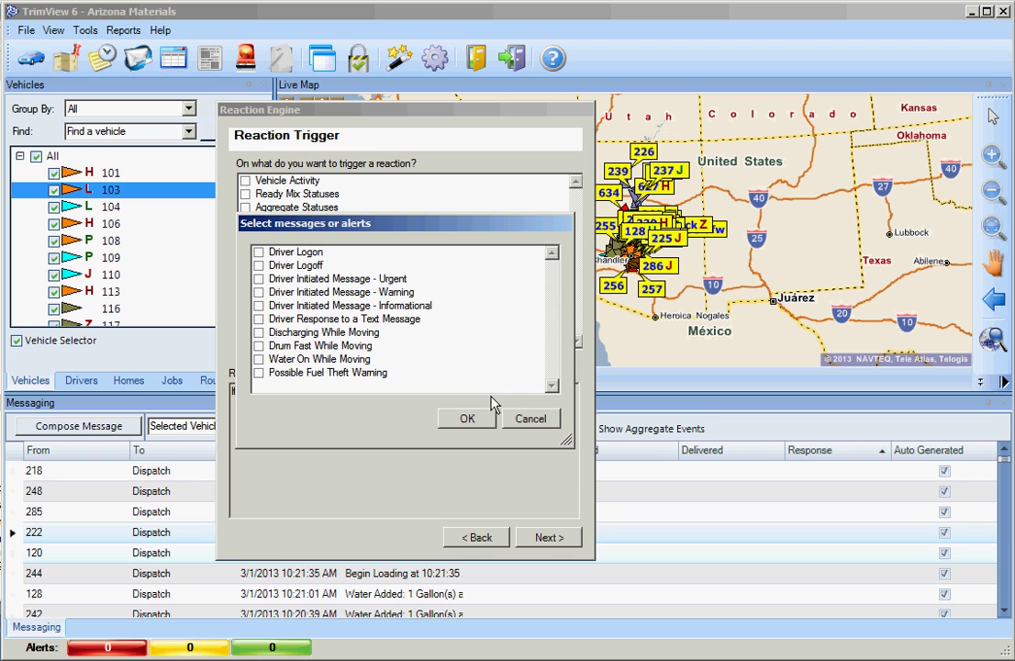
left_click(521, 417)
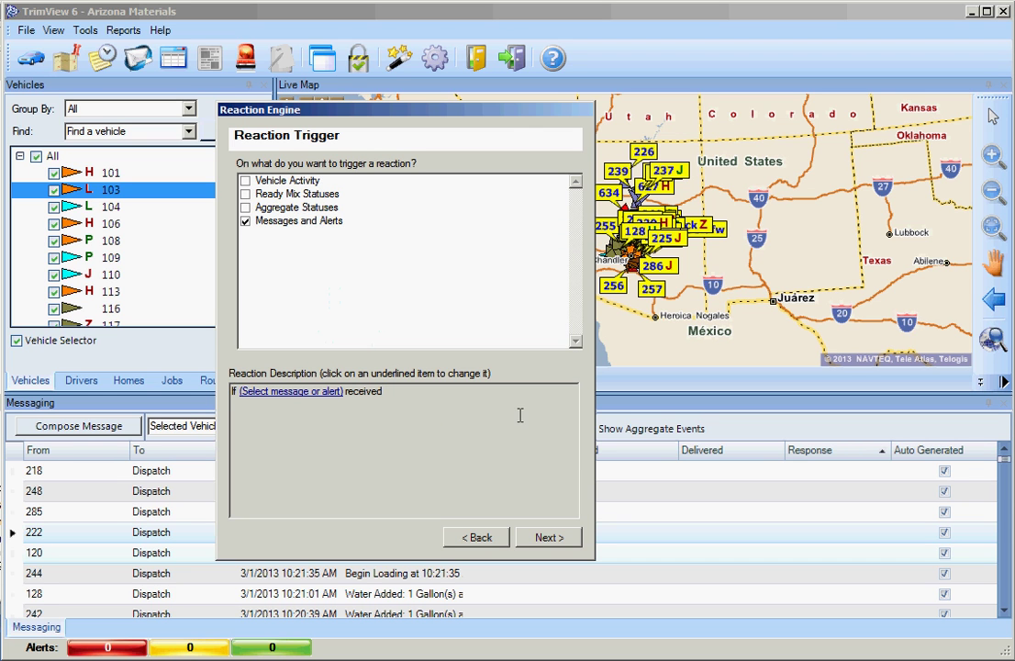
- Replace Messages and Alerts with Ready Mix Statuses: Begin Loading, End Loading, Depart Home, Arrive Home
left_click(247, 222)
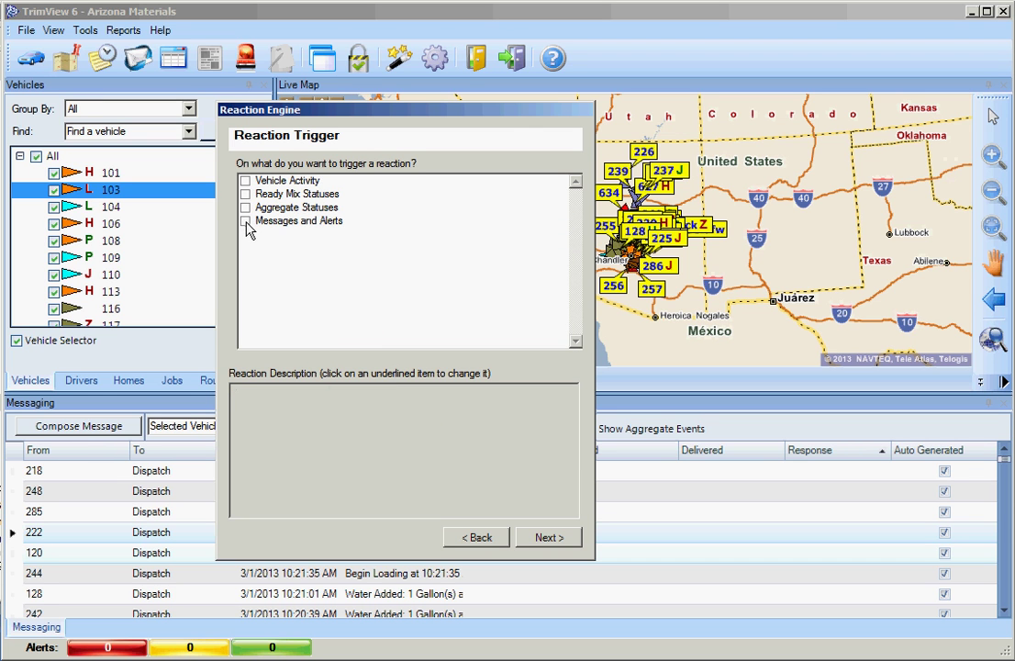
left_click(246, 194)
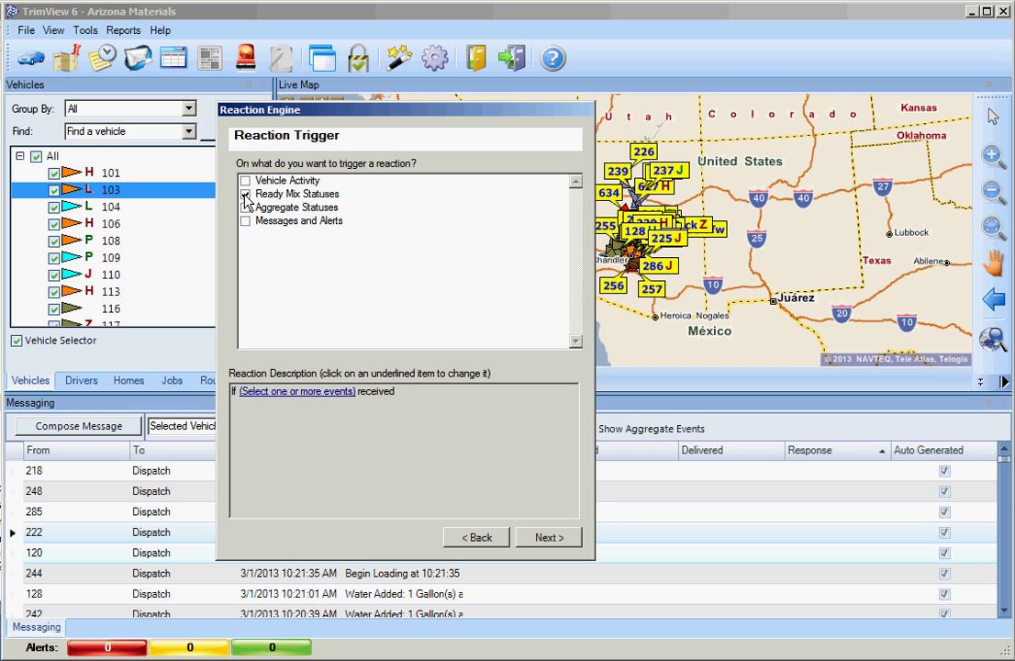
left_click(299, 393)
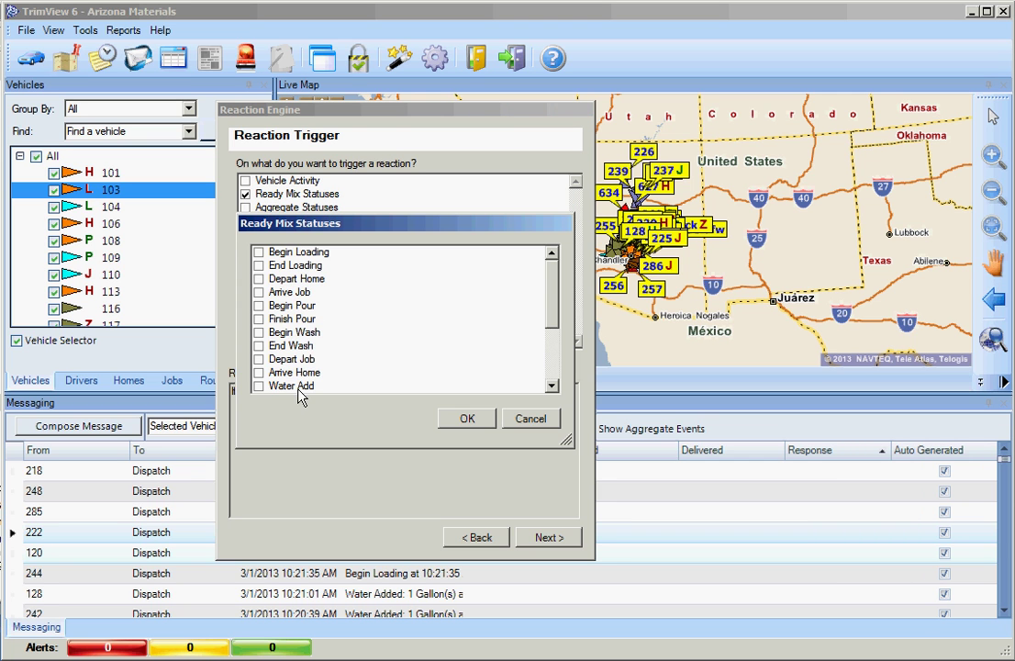
left_click(259, 252)
left_click(259, 266)
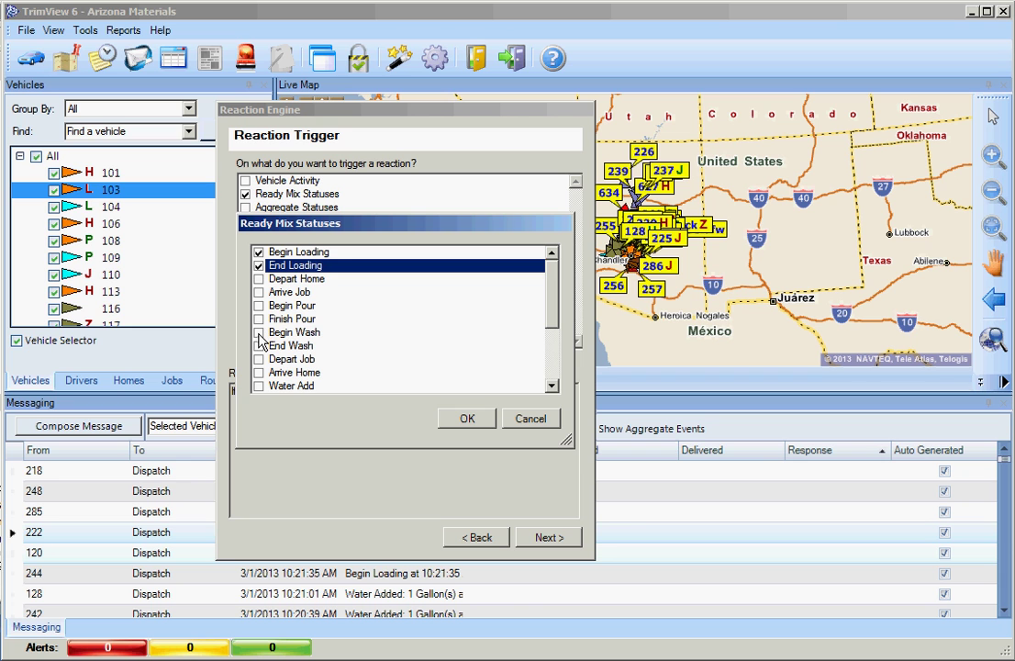
left_click(259, 278)
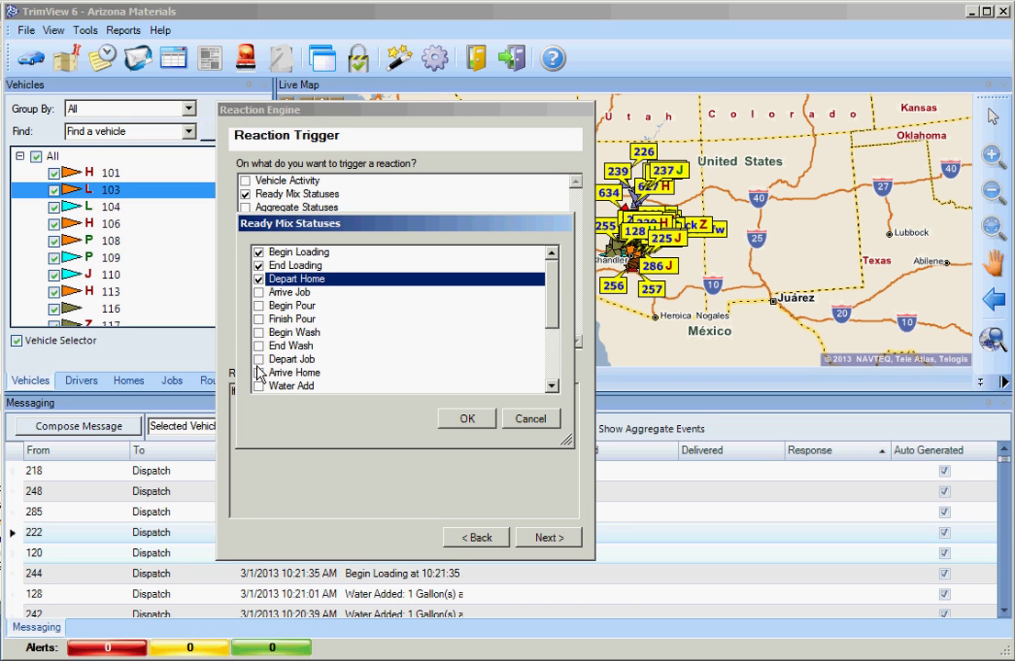
left_click(259, 371)
left_click(466, 419)
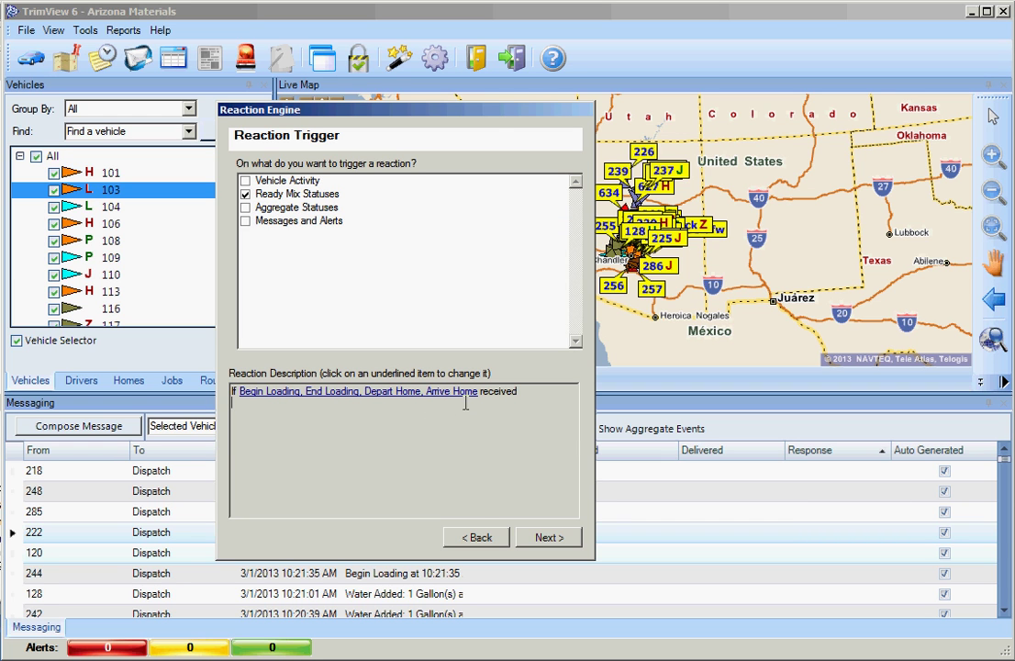
- Set the reaction condition to 'From all vehicles' and advance to the Reaction Action page
left_click(535, 542)
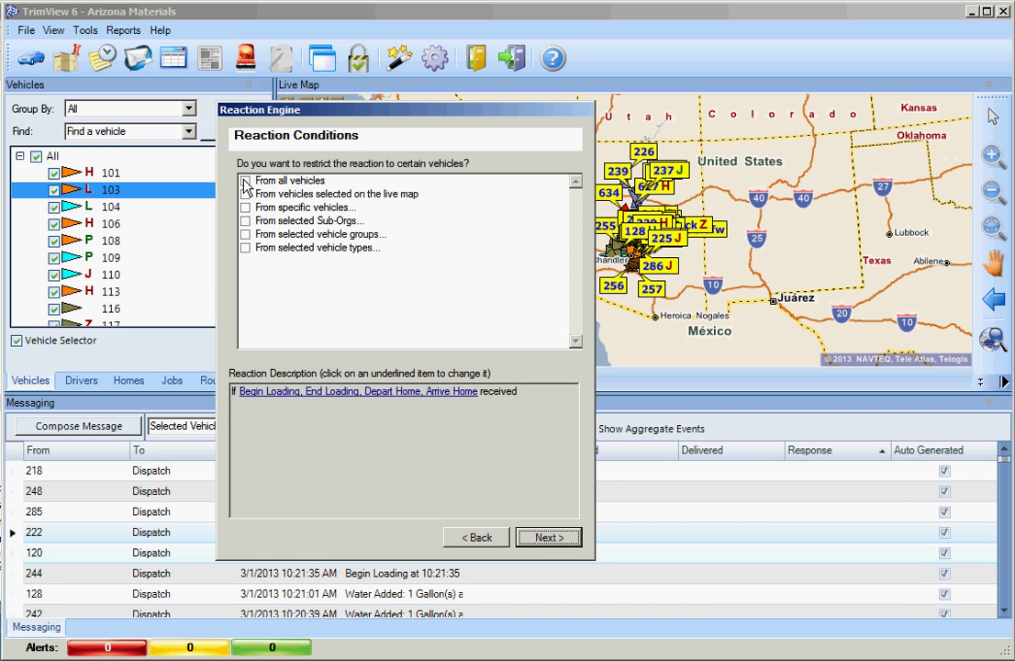
left_click(245, 181)
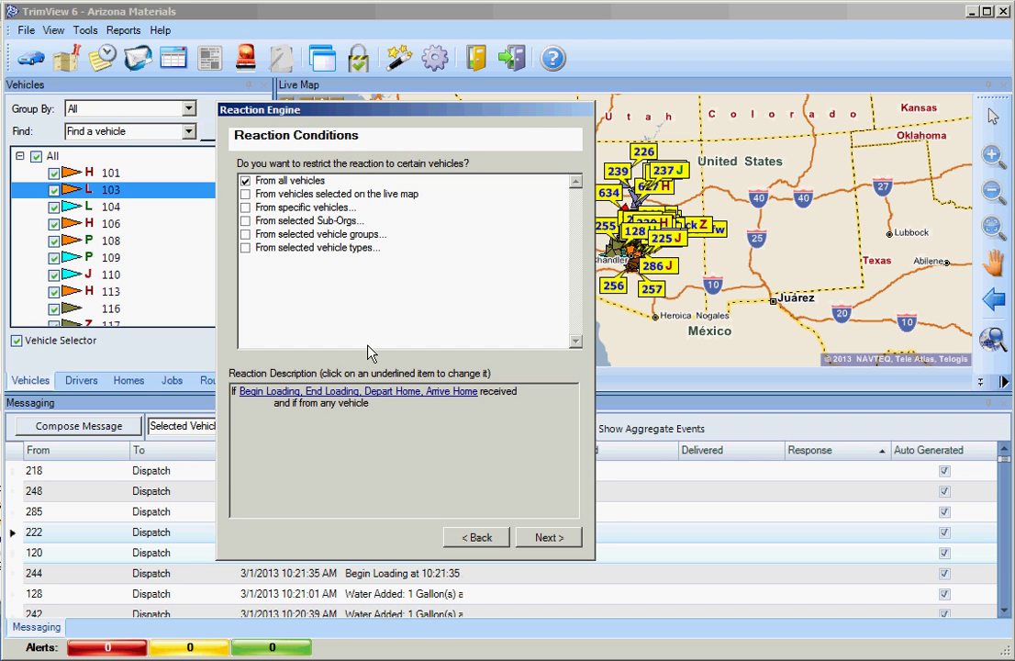
left_click(543, 538)
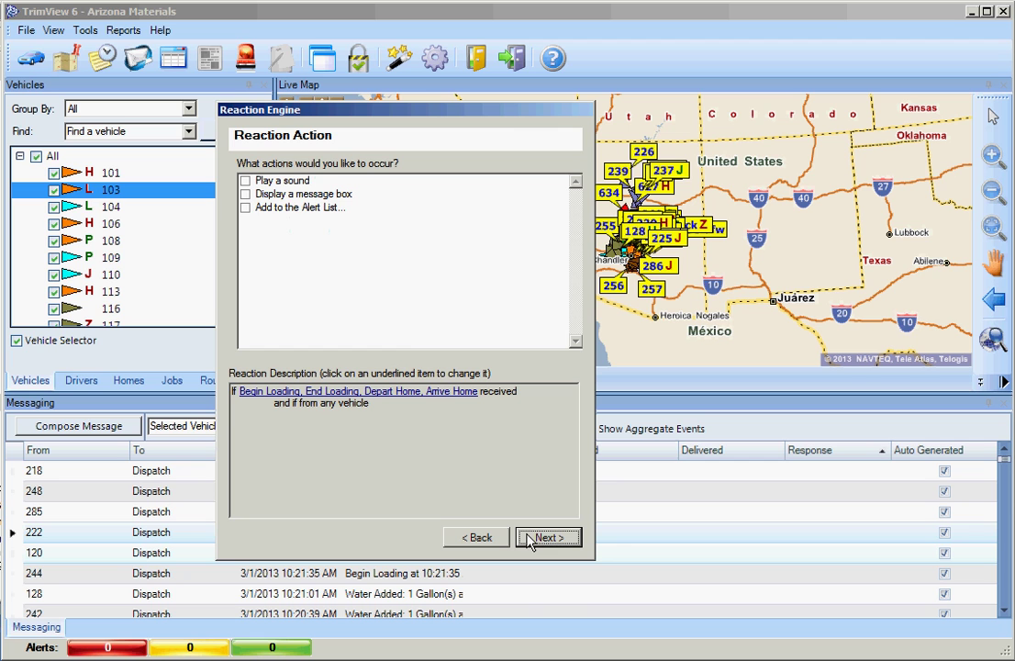
- Make the reaction display a message box popup lasting 5 seconds and brought to front
left_click(245, 196)
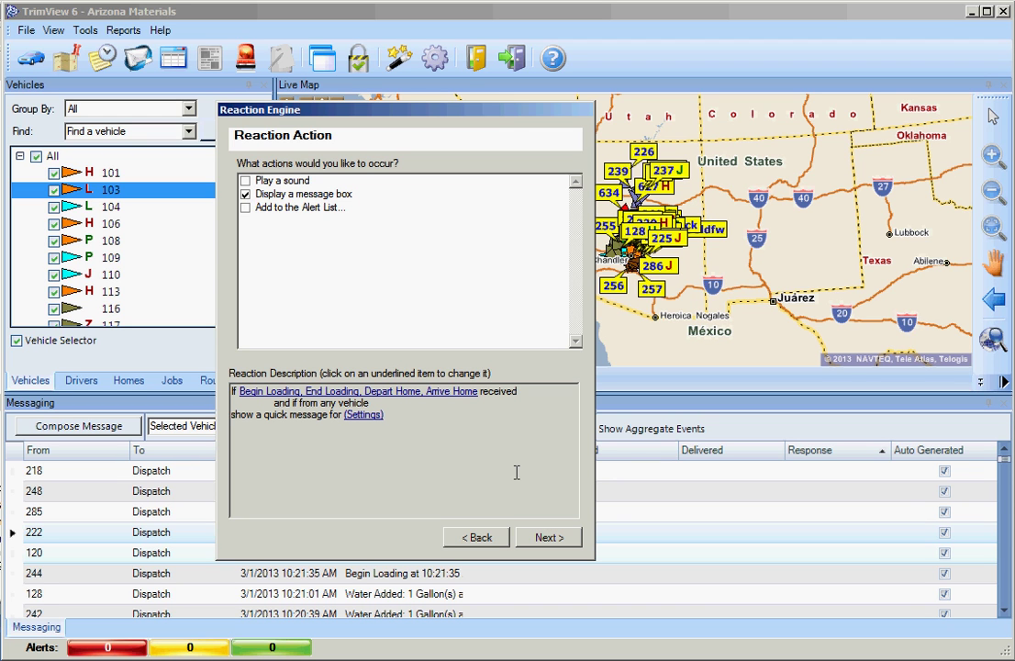
left_click(365, 415)
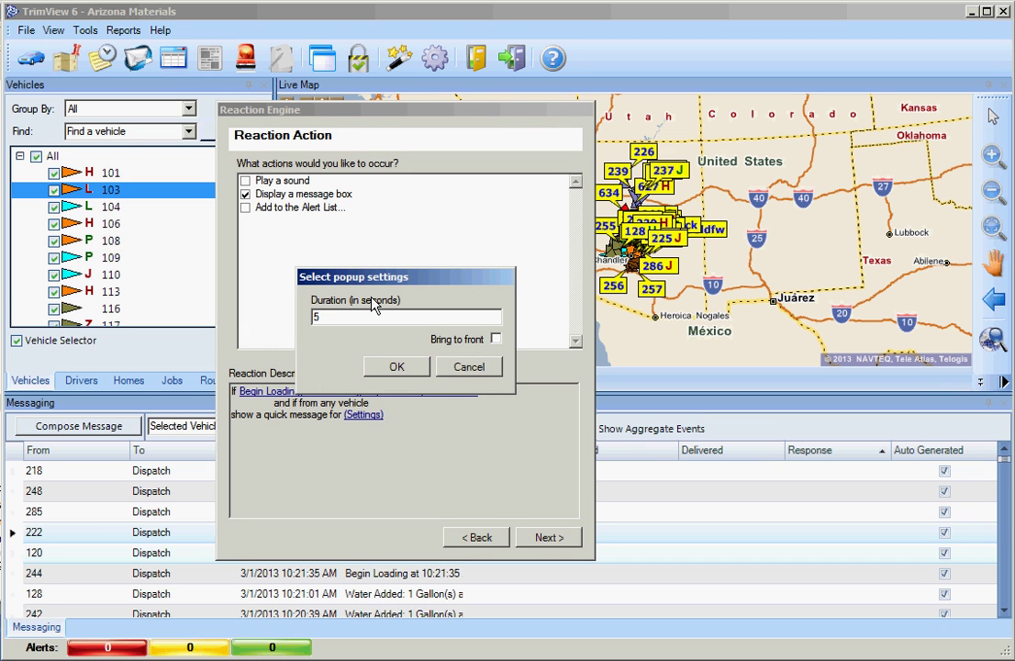
left_click(497, 340)
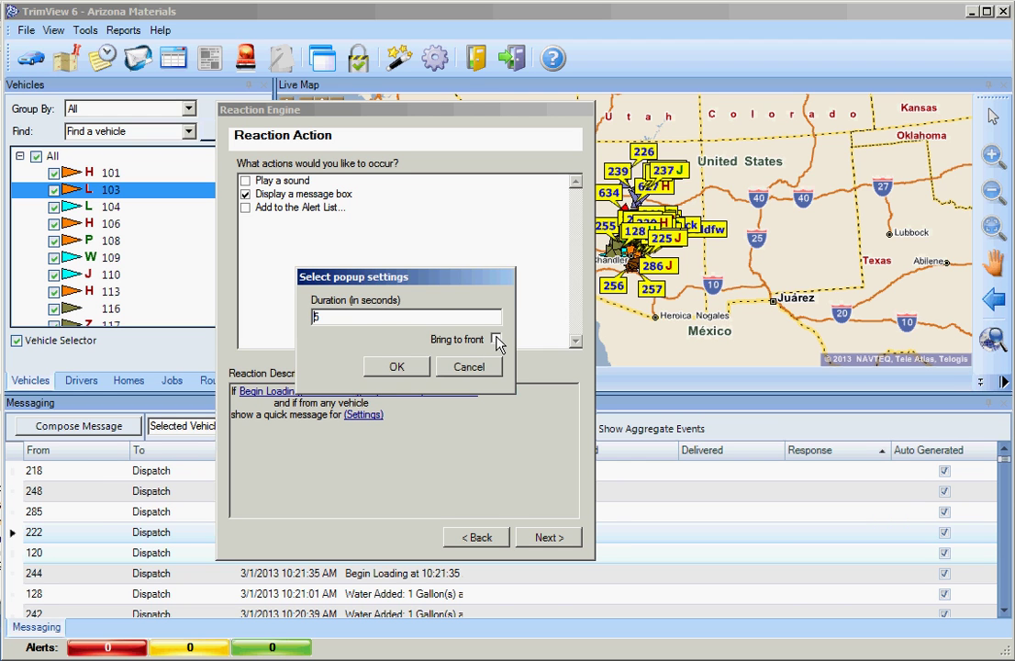
left_click(397, 368)
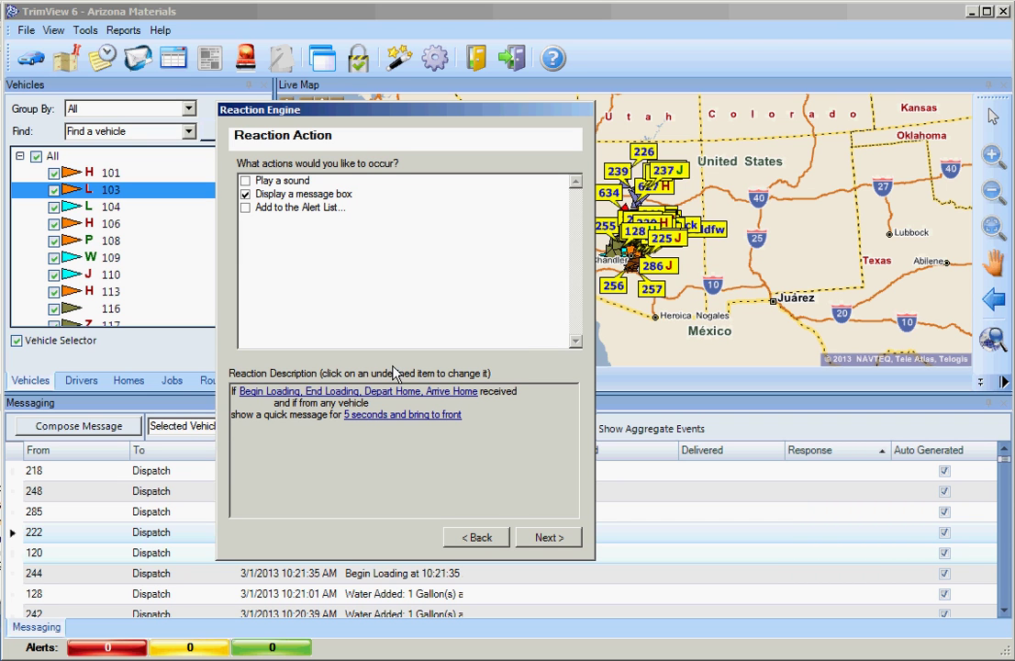
- Name the reaction 'Ready Mix', keep it turned on, and finish the wizard
left_click(542, 542)
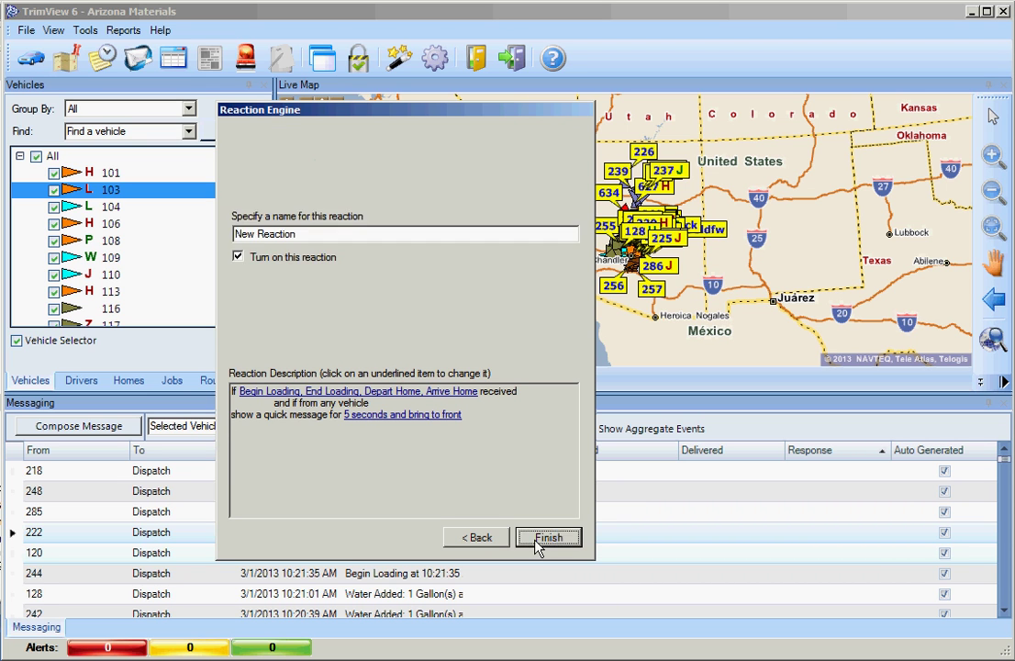
left_click(324, 234)
key("BackSpace")
key("BackSpace")
key("BackSpace")
key("BackSpace")
key("BackSpace")
key("BackSpace")
key("BackSpace")
key("BackSpace")
key("BackSpace")
key("BackSpace")
key("BackSpace")
key("BackSpace")
type("Ready ")
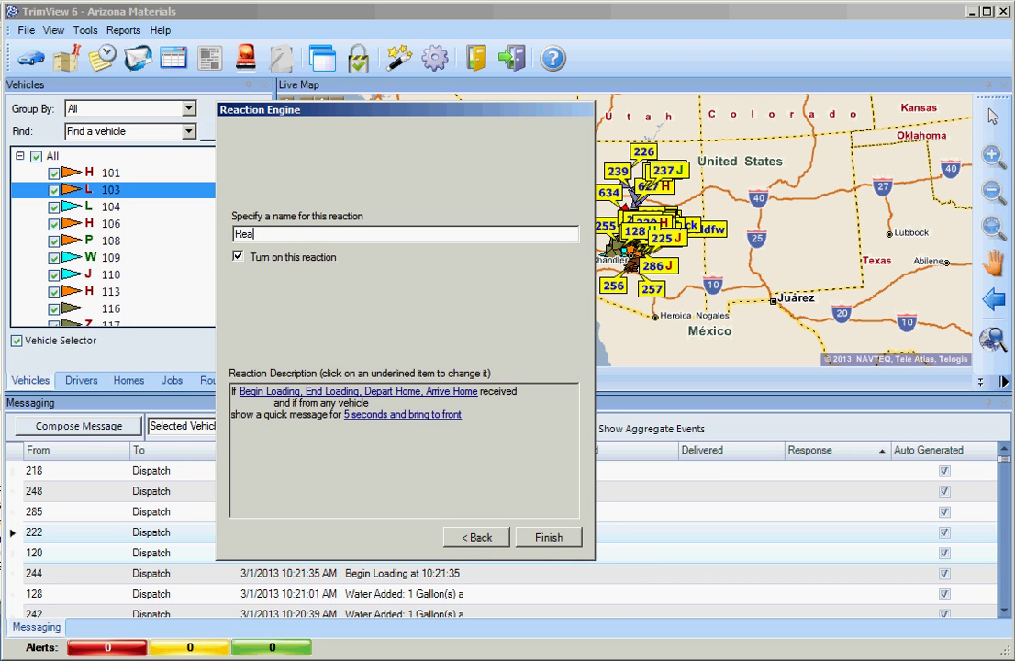
type("Mix")
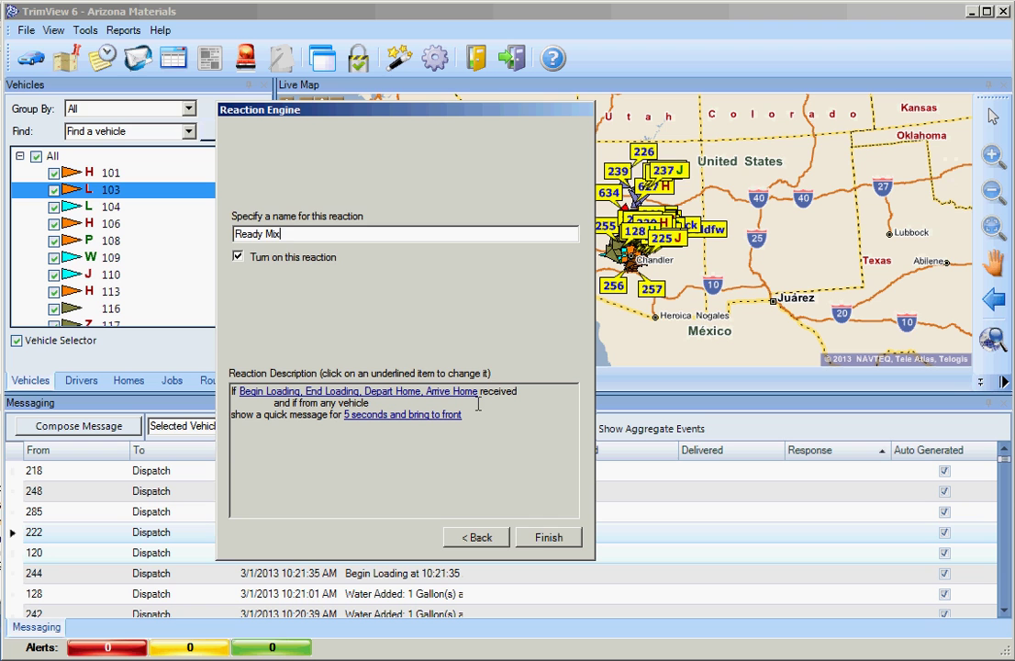
left_click(538, 540)
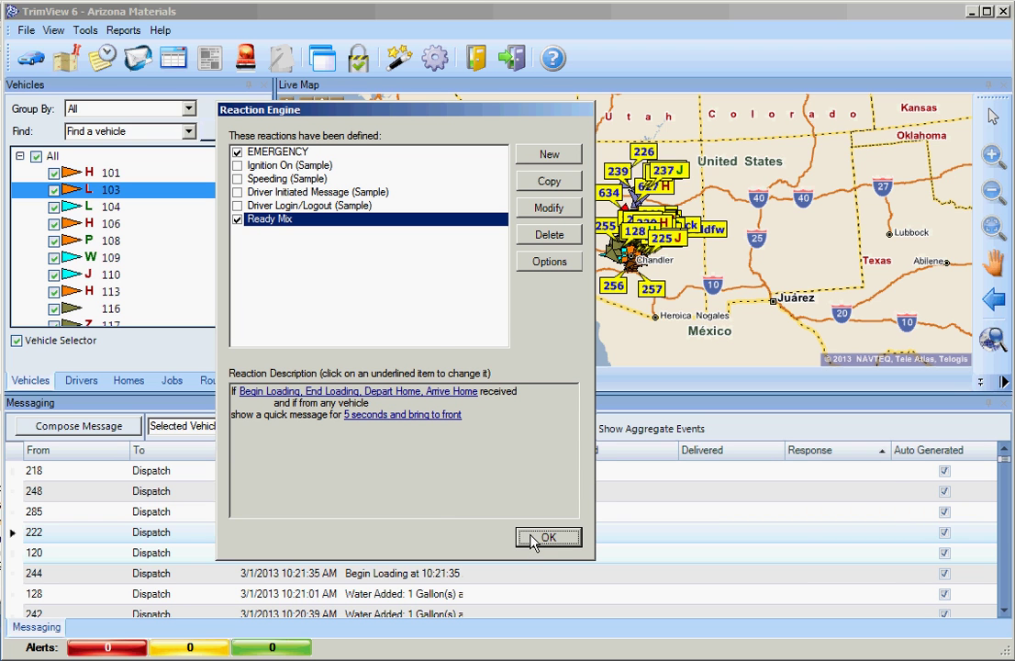
- Close the Reaction Engine and drag the 274 Arrive Plant popup slightly lower
left_click(543, 539)
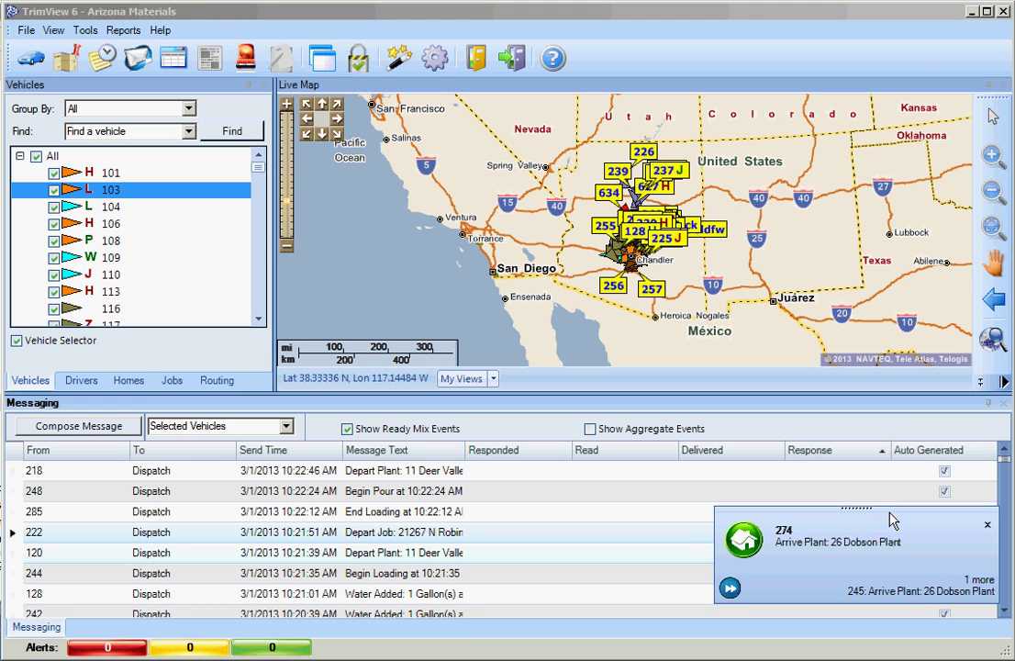
left_click_drag(891, 522, 874, 551)
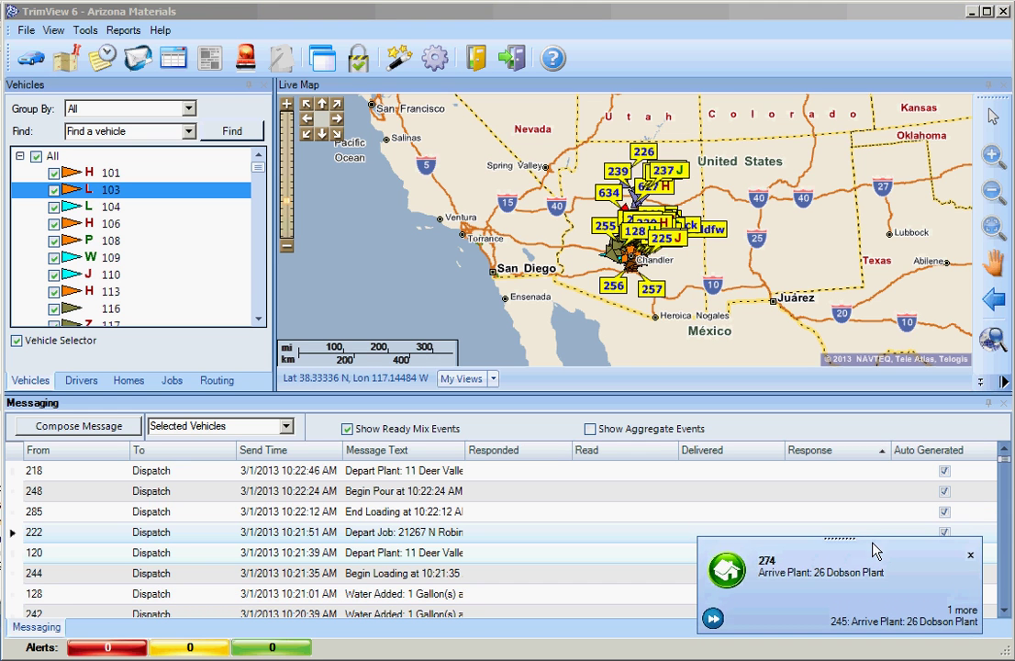